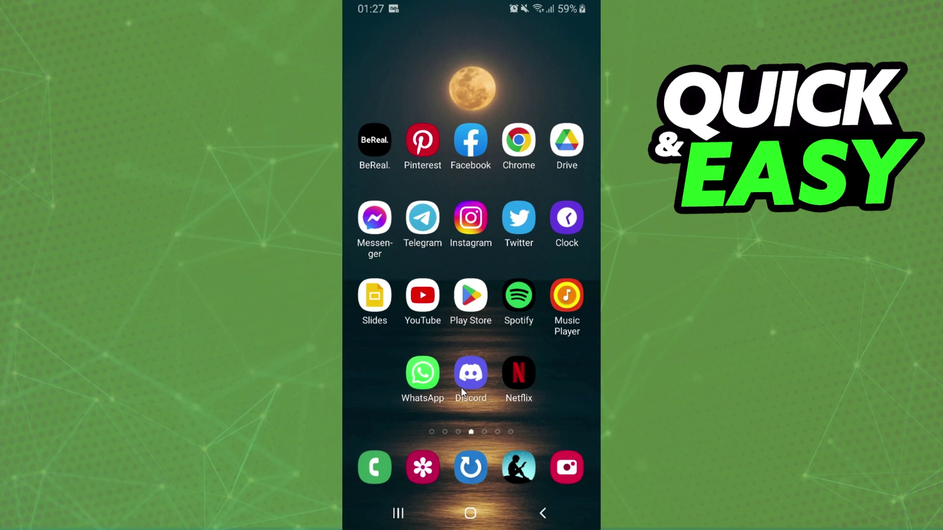
Join T Server's General voice channel and expand call controls showing screen sharing and voice settings
left_click(470, 374)
left_click(447, 440)
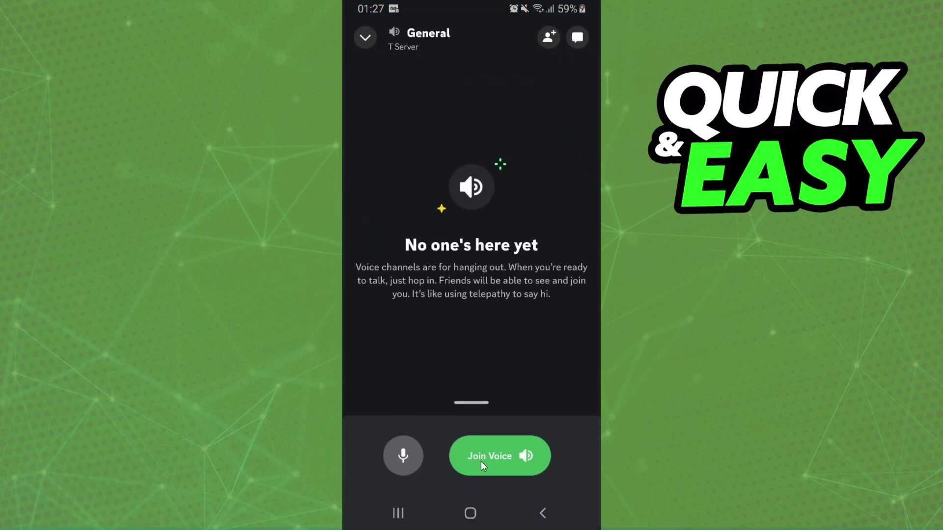
left_click(486, 460)
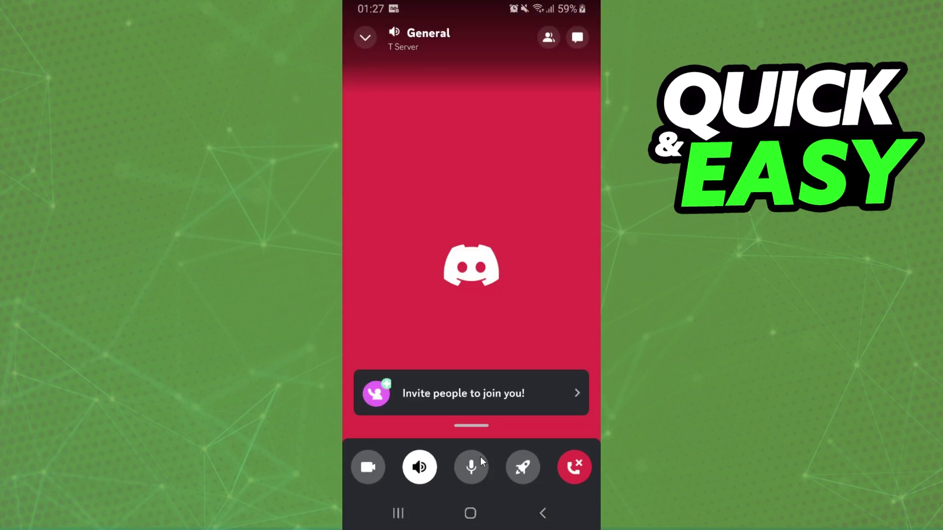
left_click_drag(468, 444, 445, 166)
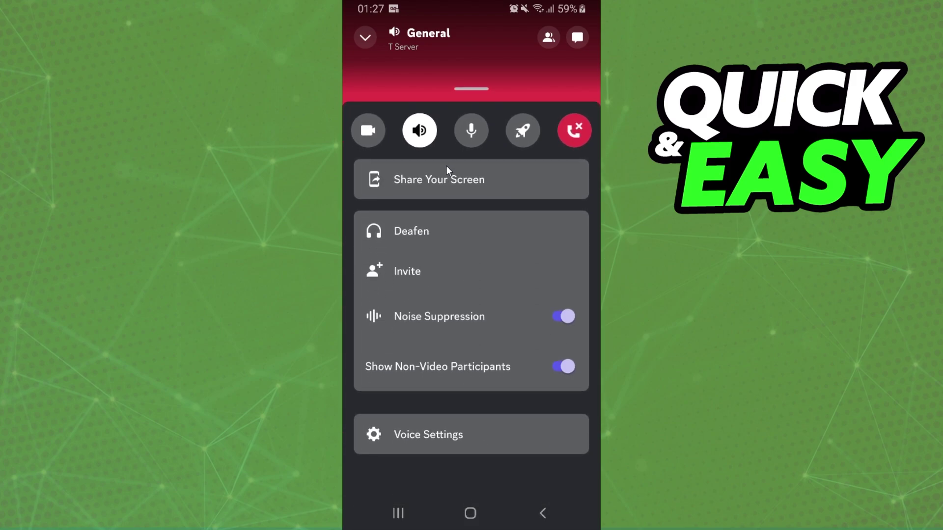
Share the phone screen in the call, then check the input sensitivity and output volume settings
left_click(469, 184)
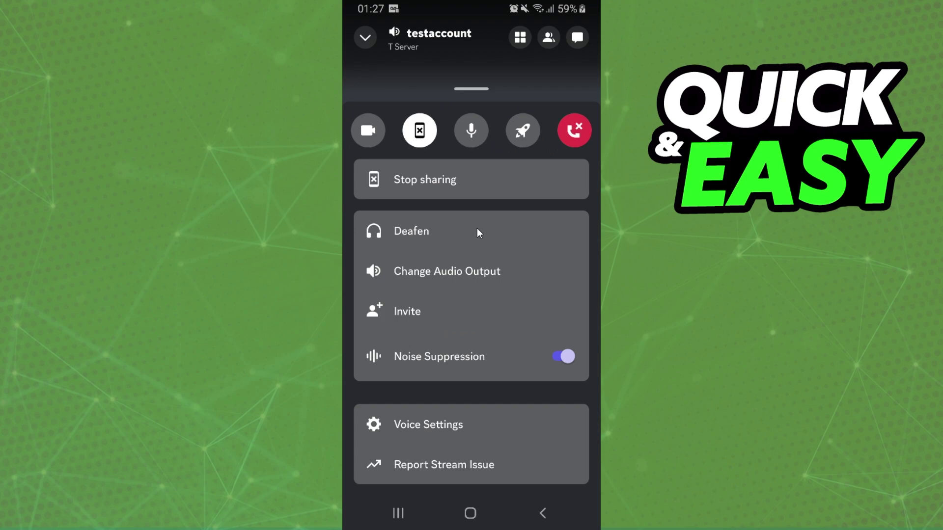
left_click(433, 431)
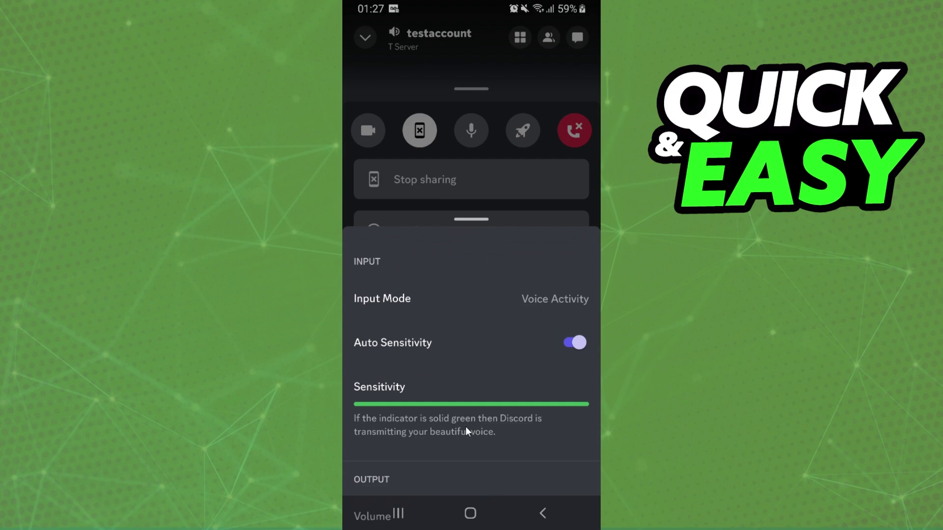
scroll(485, 282, "down", 2)
scroll(485, 333, "up", 2)
scroll(498, 416, "down", 2)
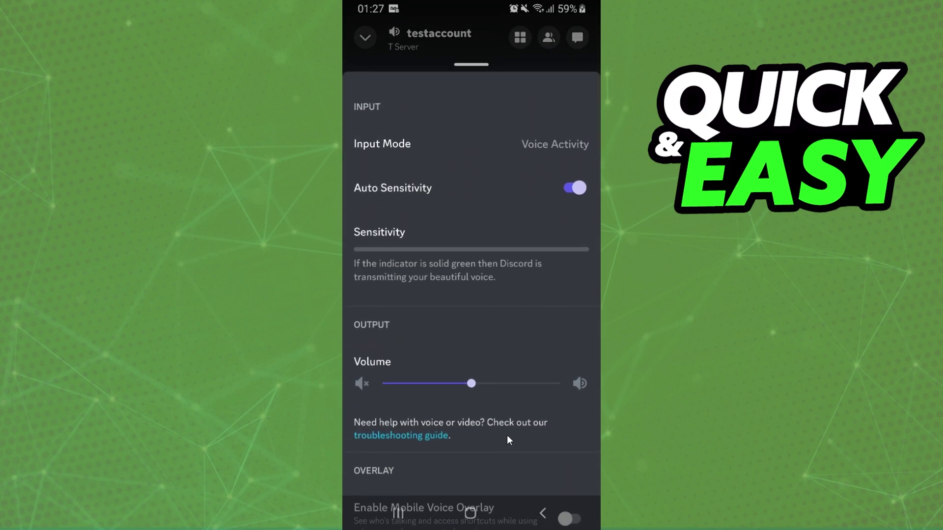
left_click(543, 514)
left_click(503, 251)
Raise Media volume from muted to maximum in the expanded Android volume panel
key("XF86AudioRaiseVolume")
left_click(472, 47)
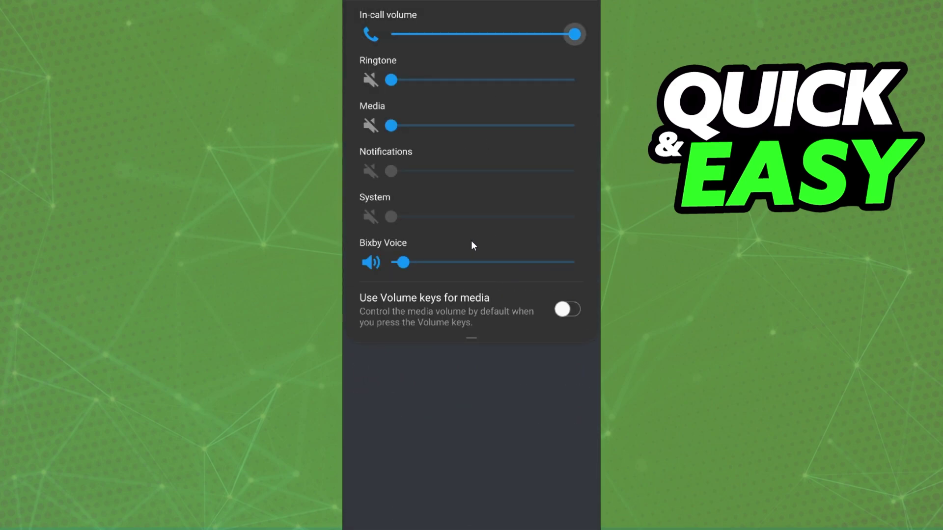
left_click_drag(429, 125, 579, 126)
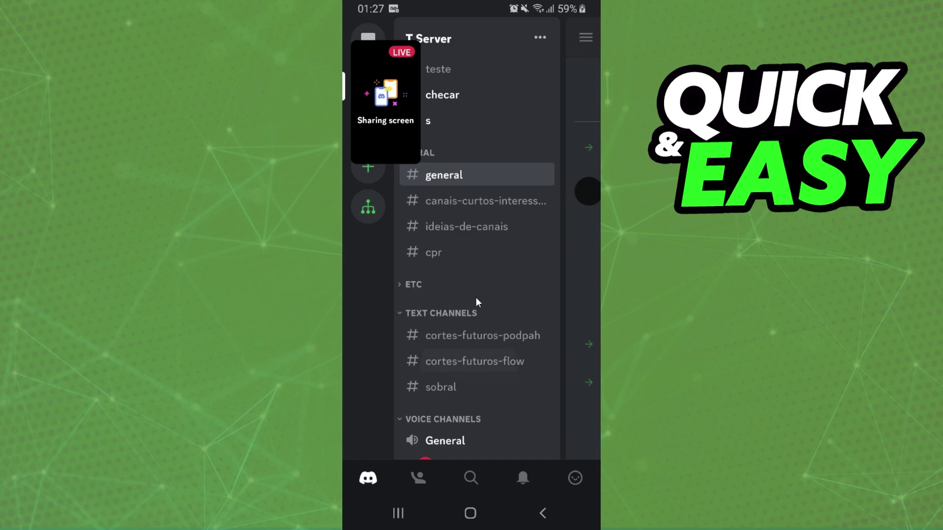
Reopen the General channel's screen-sharing view and expand its call options sheet
left_click(449, 441)
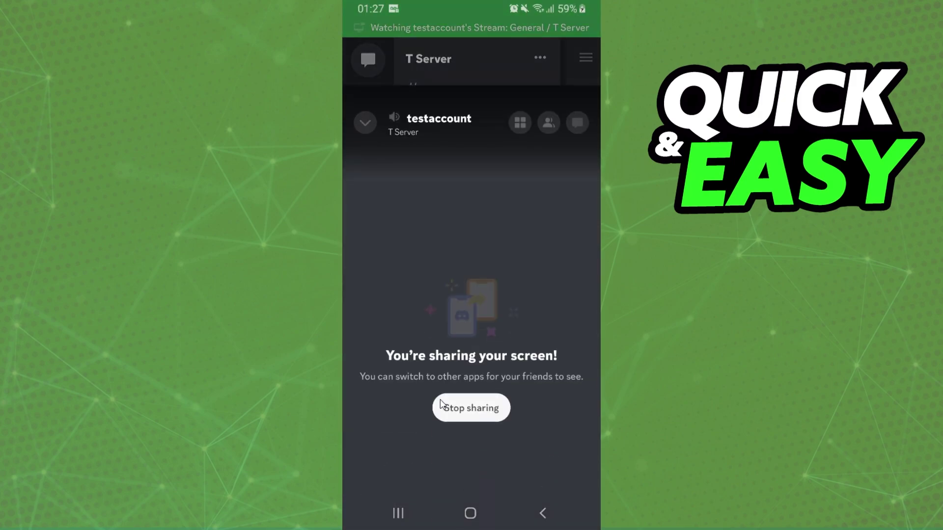
left_click_drag(466, 472, 443, 212)
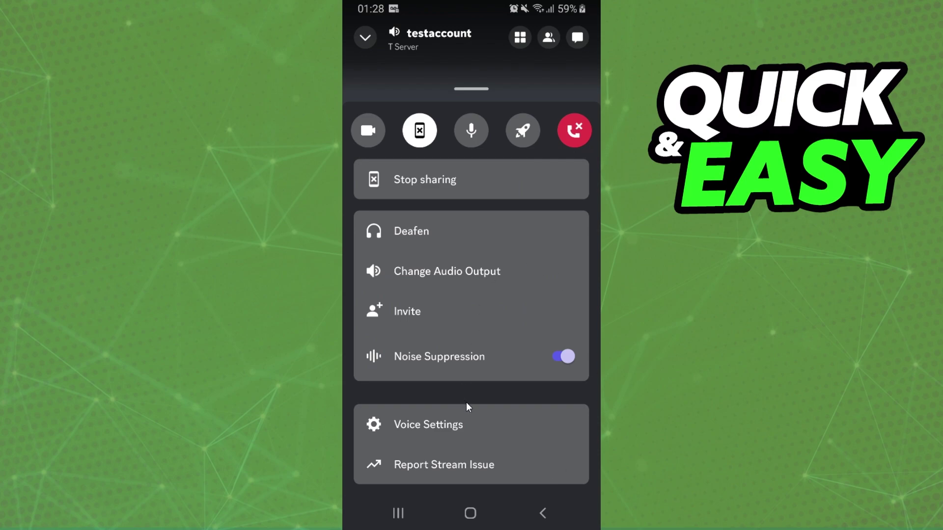
key("XF86AudioRaiseVolume")
Leave Discord for the Android home screen while the screen-sharing call keeps running
key("Escape")
left_click(470, 513)
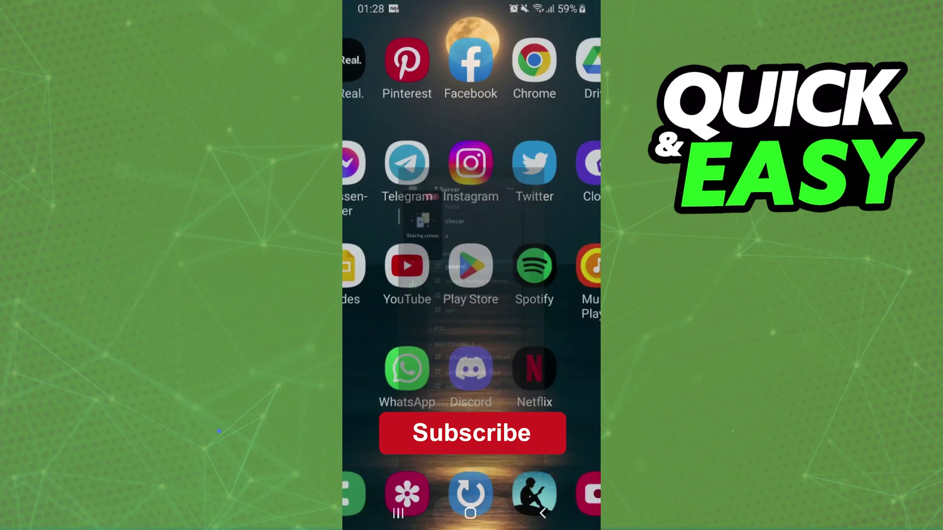